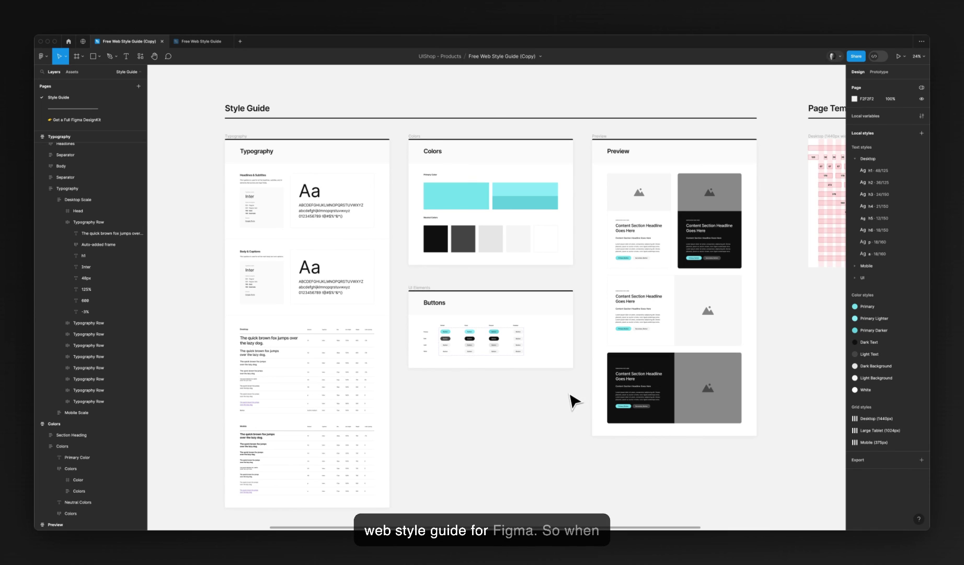
- Zoom in on the Desktop typography table showing the h1 to button sample rows
scroll(573, 401, down, 1)
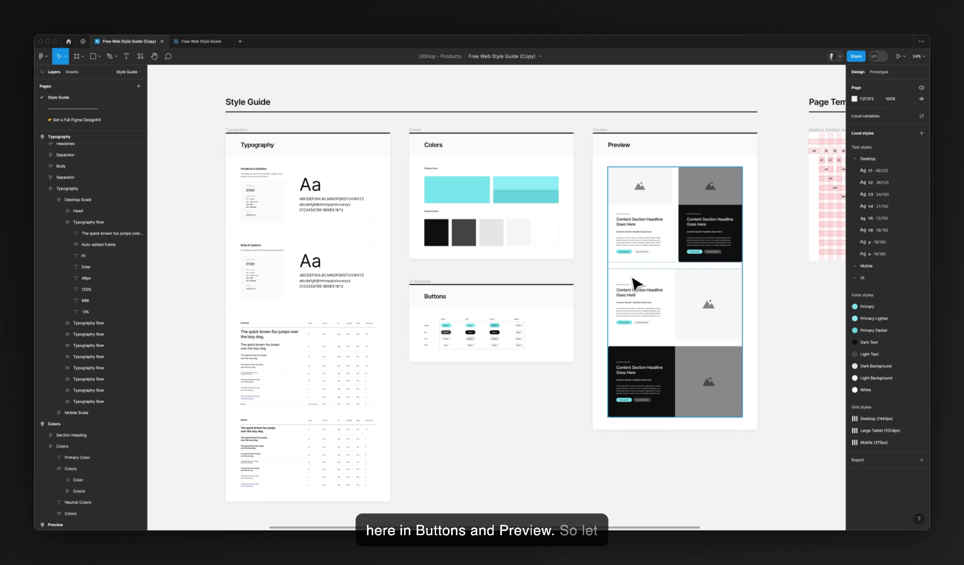
scroll(442, 404, left, 2)
scroll(442, 404, down, 1)
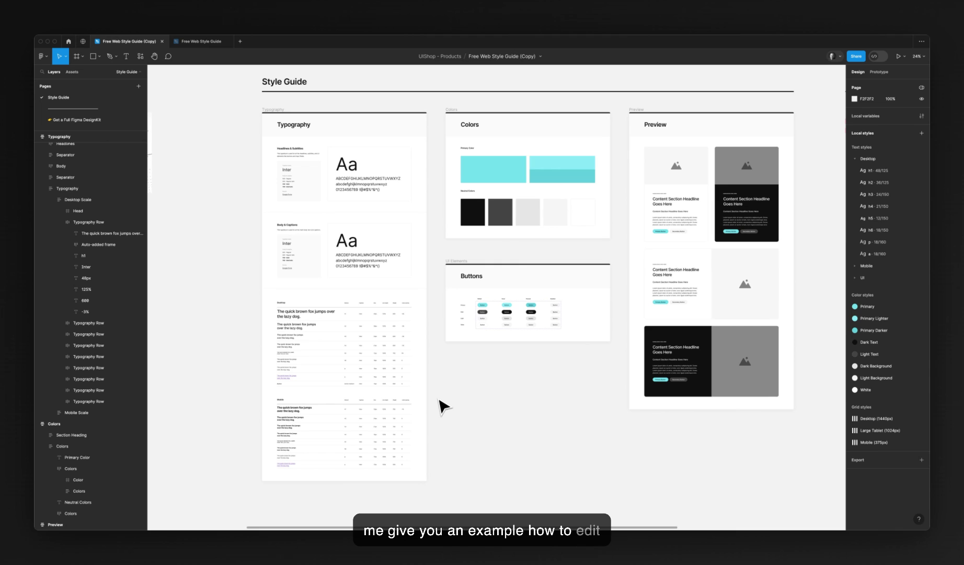
ctrl+scroll(261, 376, up, 5)
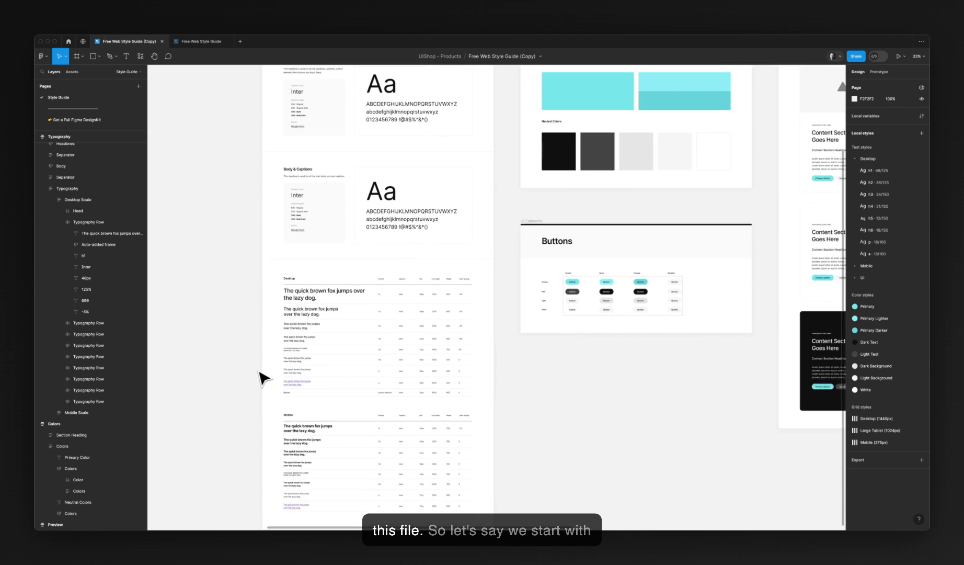
scroll(260, 376, left, 3)
scroll(260, 377, up, 4)
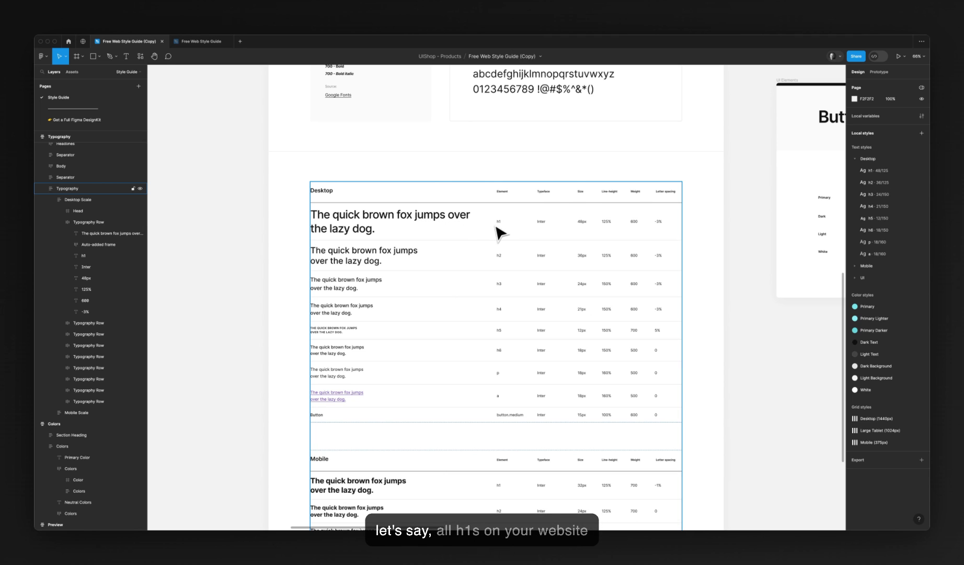
- Duplicate the h1 sample sentence twice onto the empty canvas left of the Typography frame
scroll(492, 235, down, 2)
double_click(460, 220)
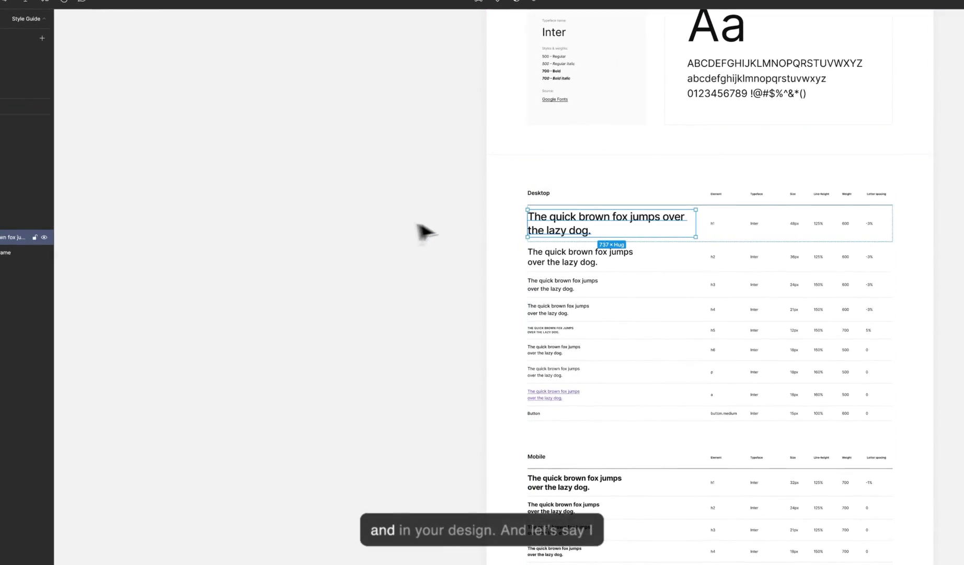
drag(590, 231, 366, 280)
click(384, 328)
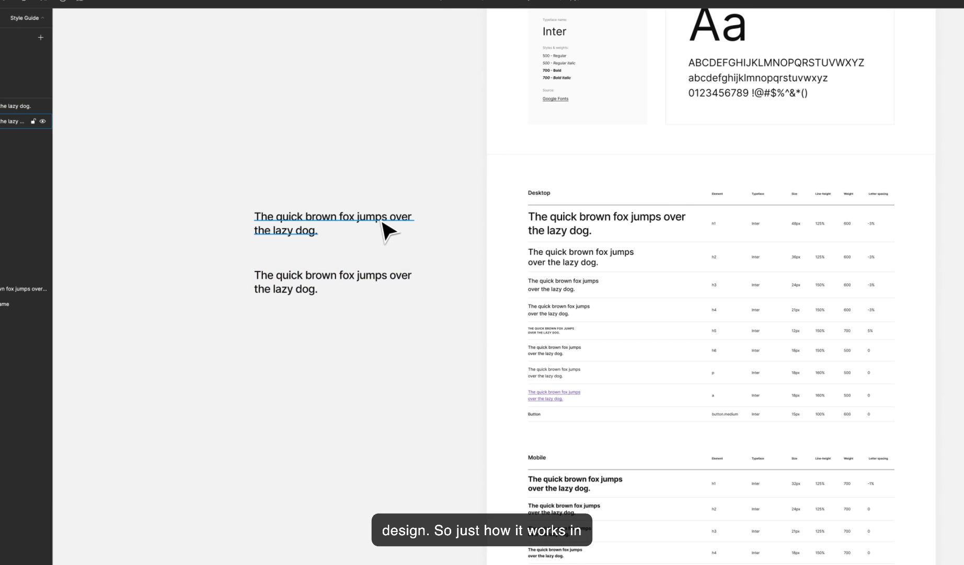
- Preview the h2 and h3 text styles on both copies, then reapply Desktop/h1
drag(251, 155, 396, 349)
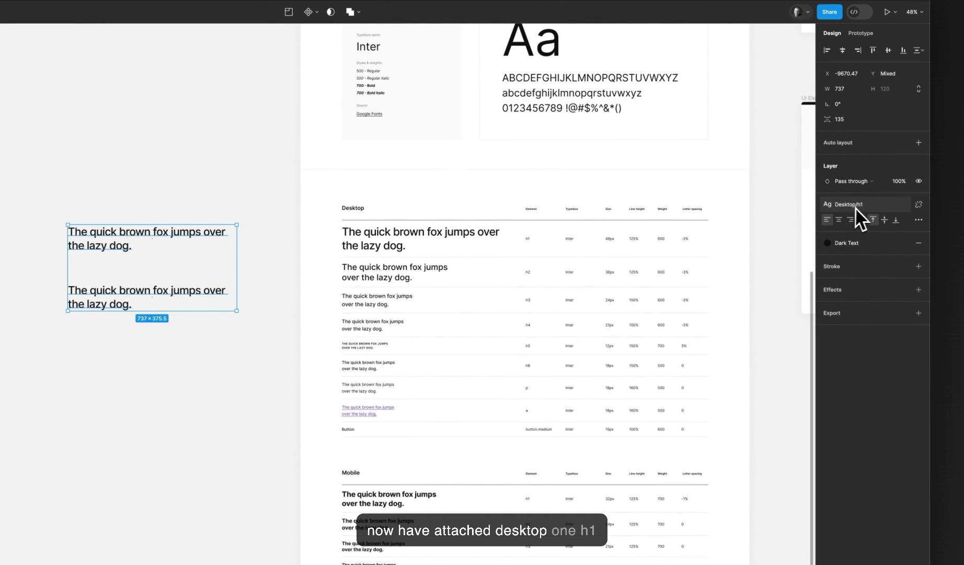
click(865, 207)
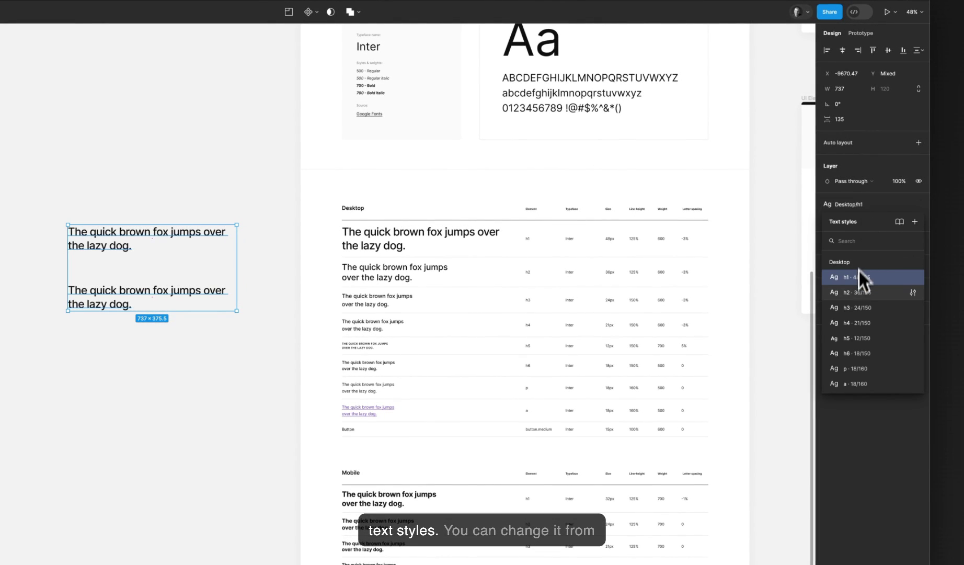
click(861, 293)
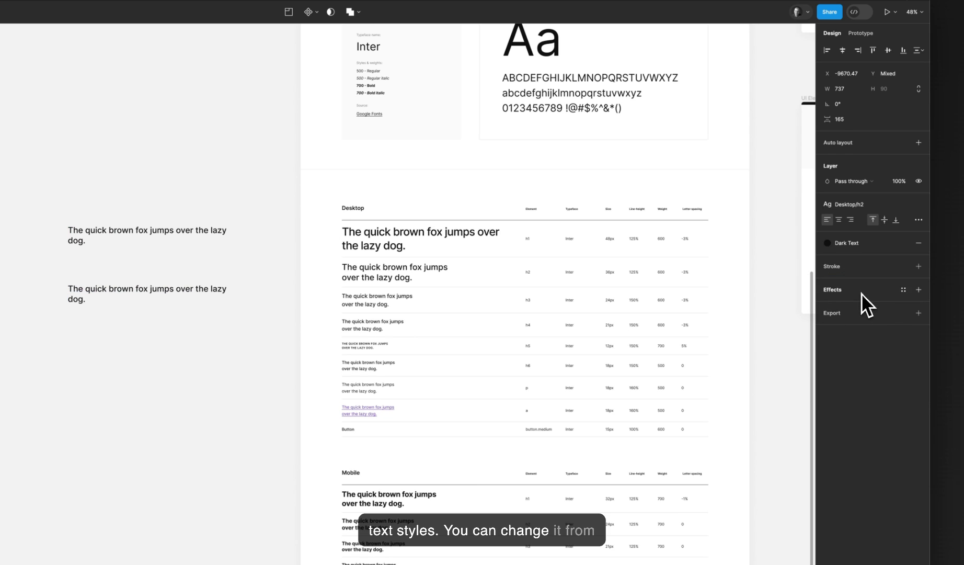
click(863, 205)
click(860, 306)
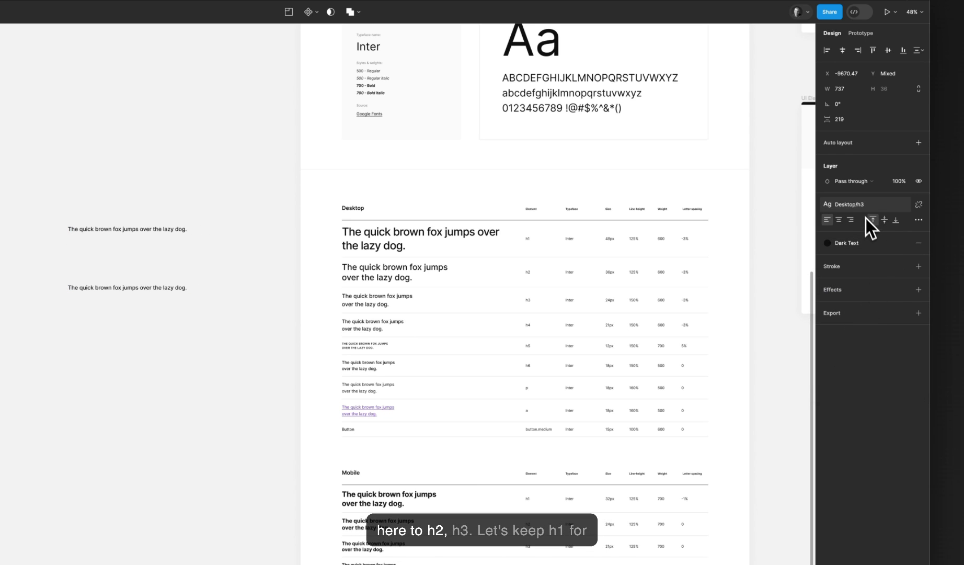
click(865, 206)
click(865, 280)
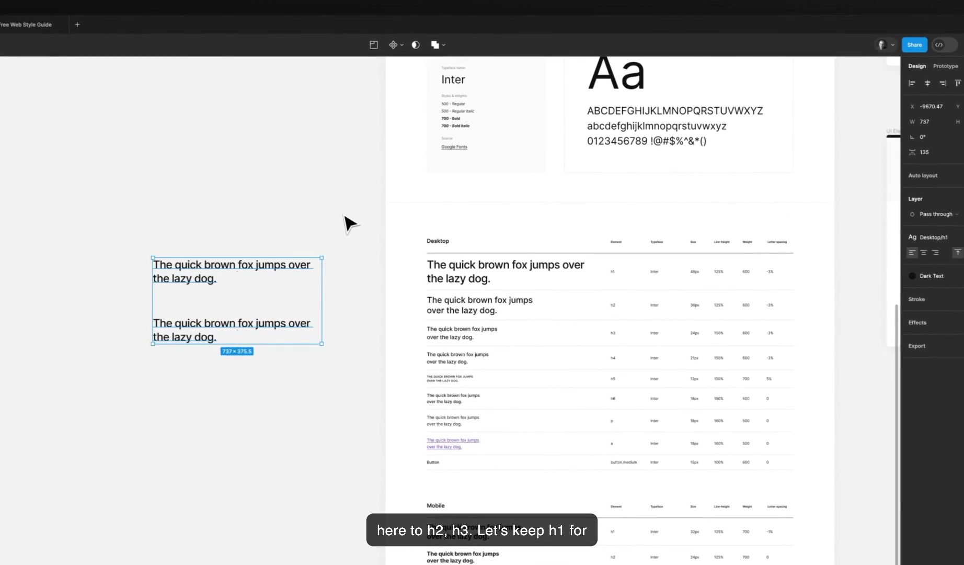
click(258, 184)
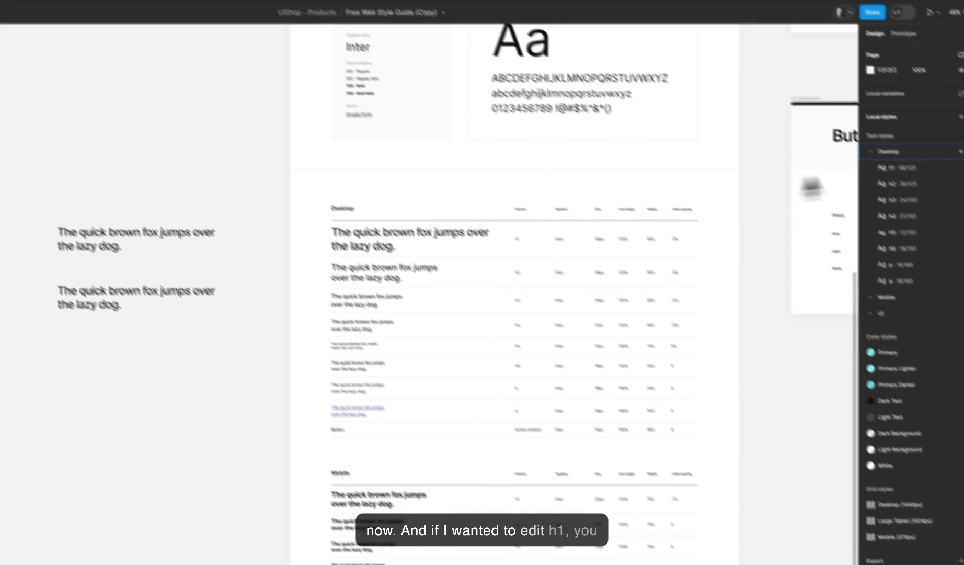
- Change the Desktop/h1 text style to Interstate Bold and enlarge its size to 61
mouse_move(923, 152)
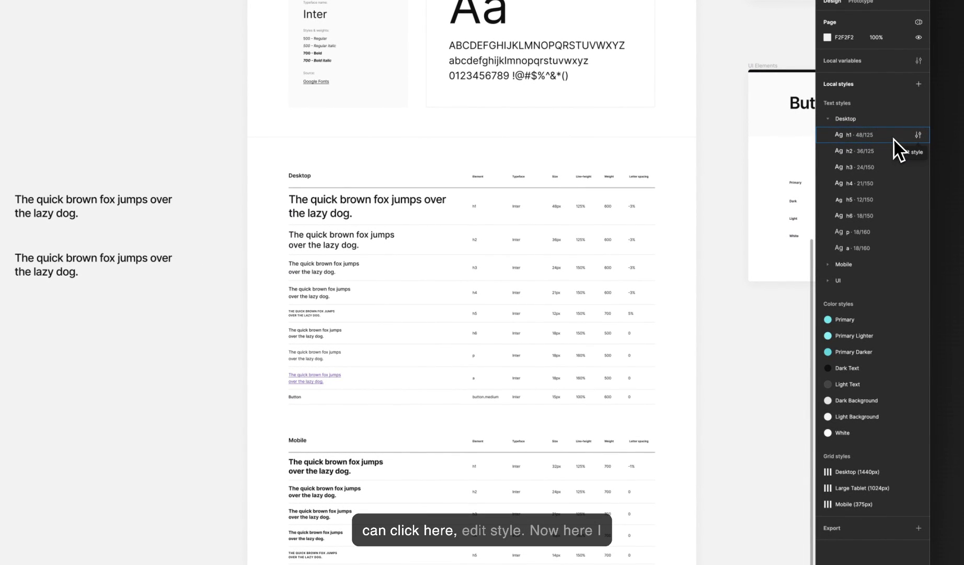
click(918, 134)
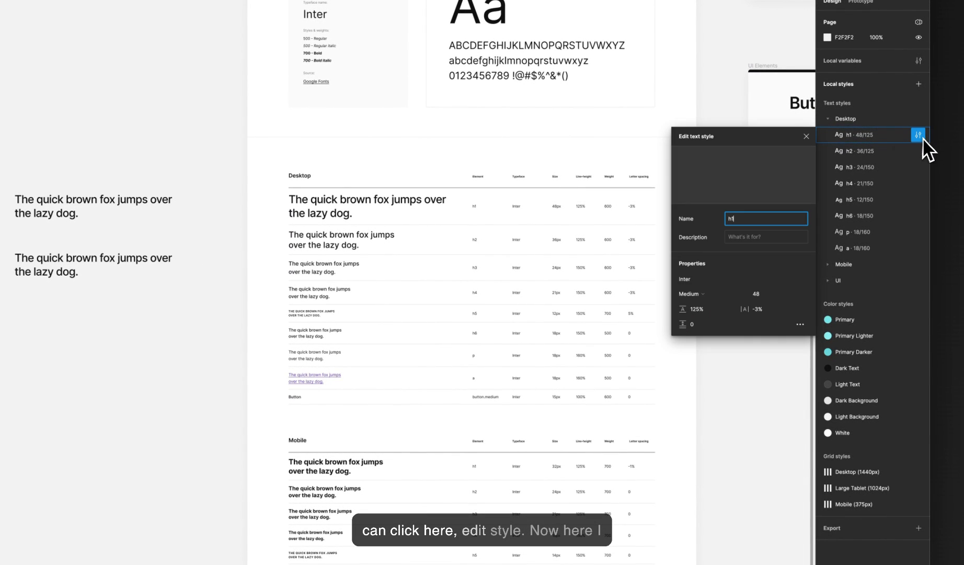
click(705, 281)
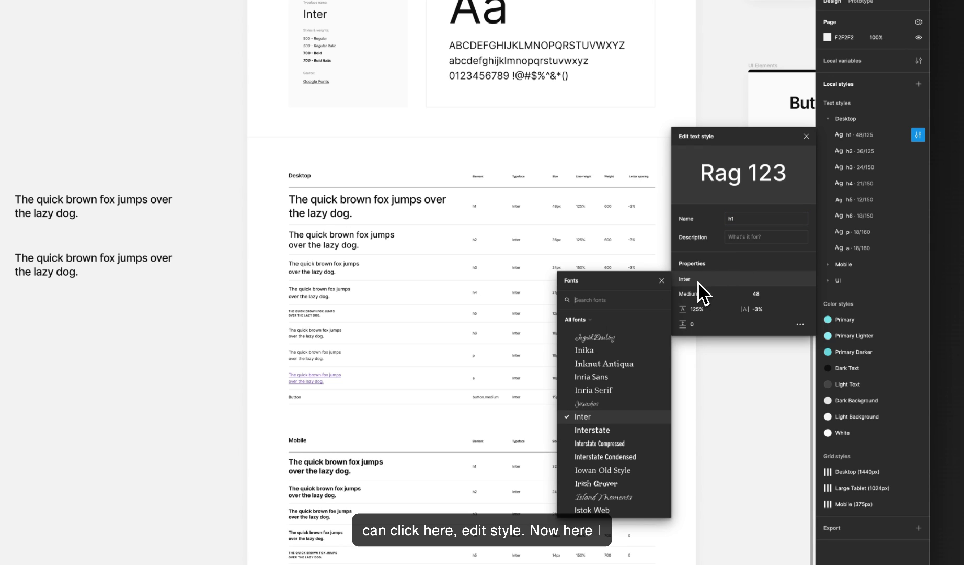
click(603, 433)
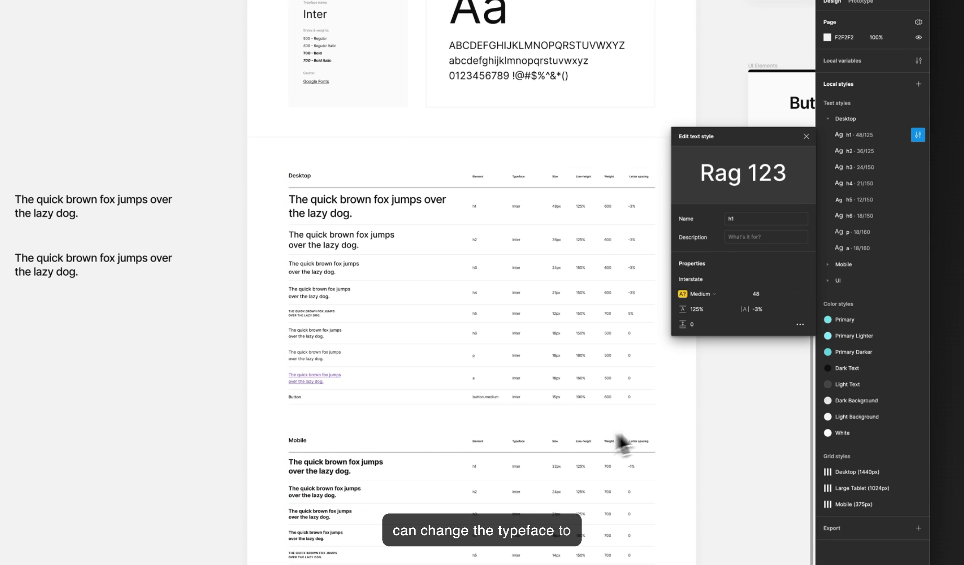
click(710, 292)
click(707, 356)
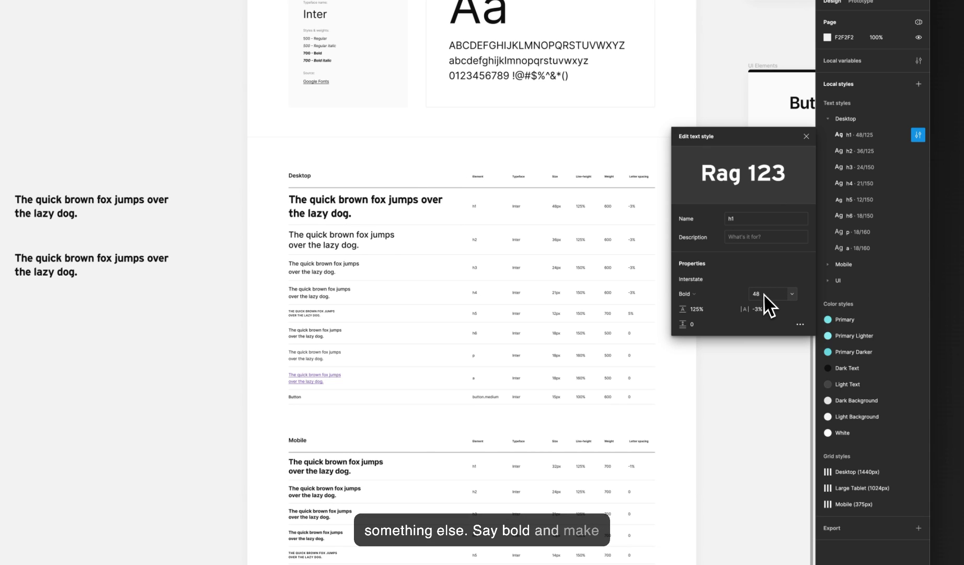
drag(762, 293, 755, 294)
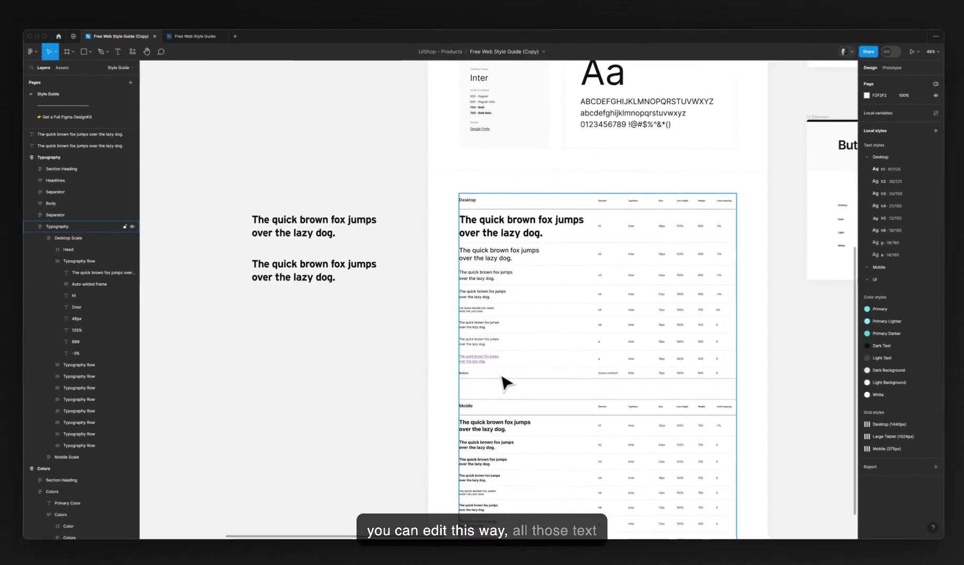
- Inspect the Primary color swatch's fill and collapse the Desktop text styles group
scroll(575, 491, down, 5)
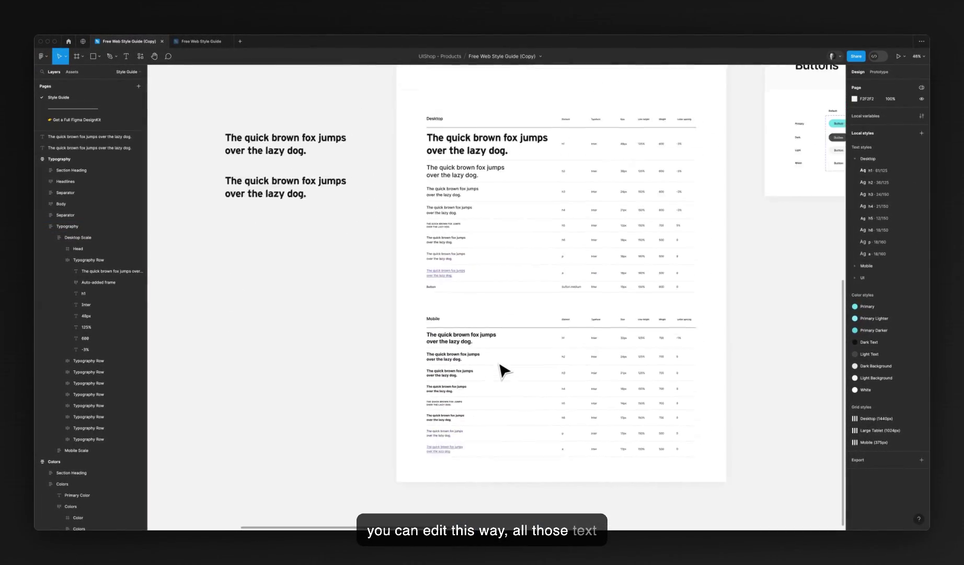
scroll(505, 370, right, 2)
scroll(504, 370, up, 1)
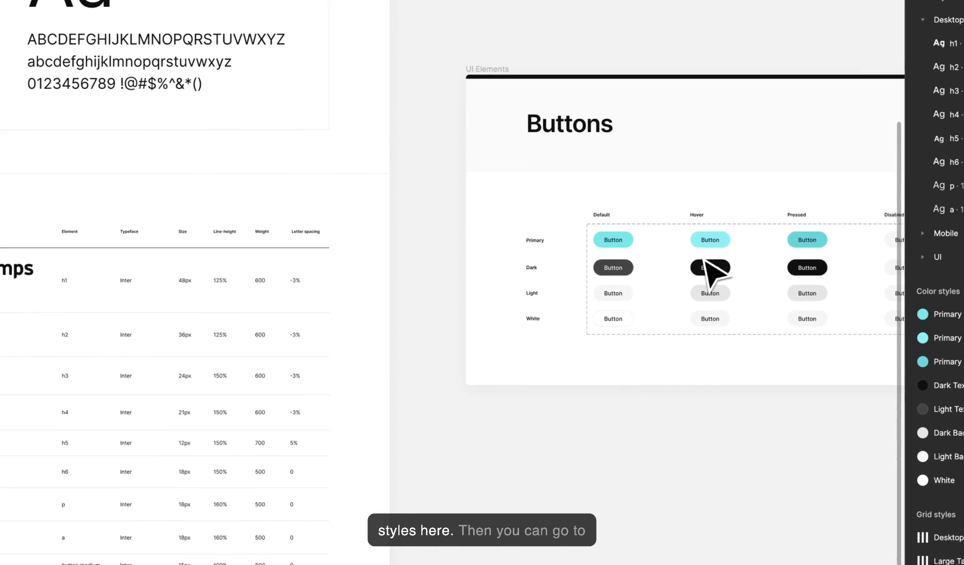
scroll(713, 269, up, 5)
scroll(715, 274, right, 3)
scroll(684, 271, down, 1)
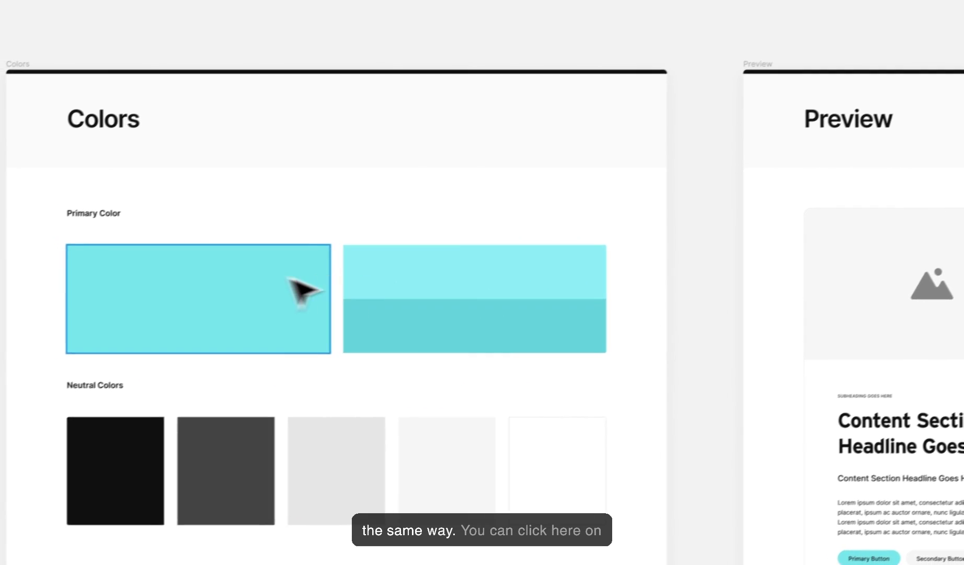
click(301, 291)
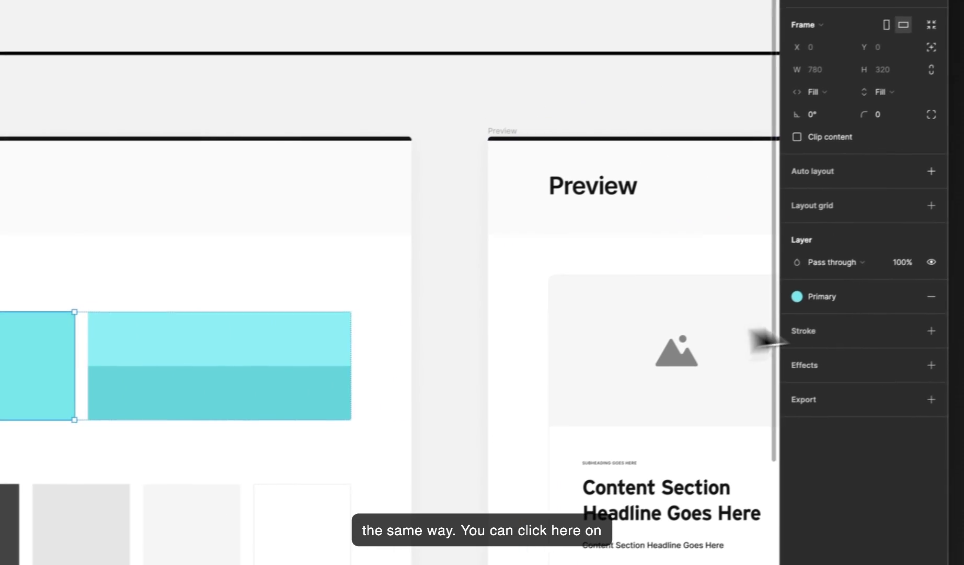
click(473, 385)
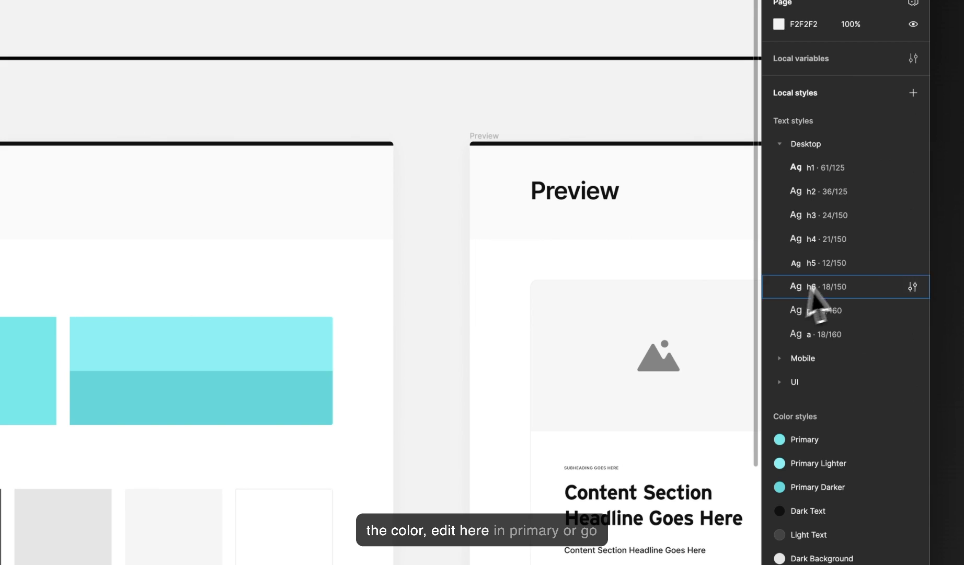
click(780, 144)
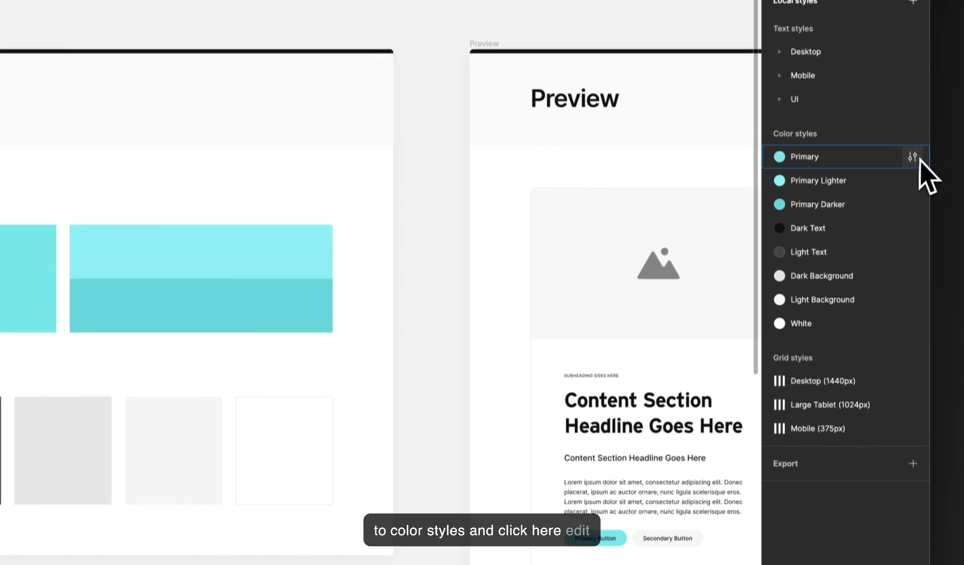
- Change the Primary color style's fill from teal to purple 8F49D5
click(913, 249)
click(566, 357)
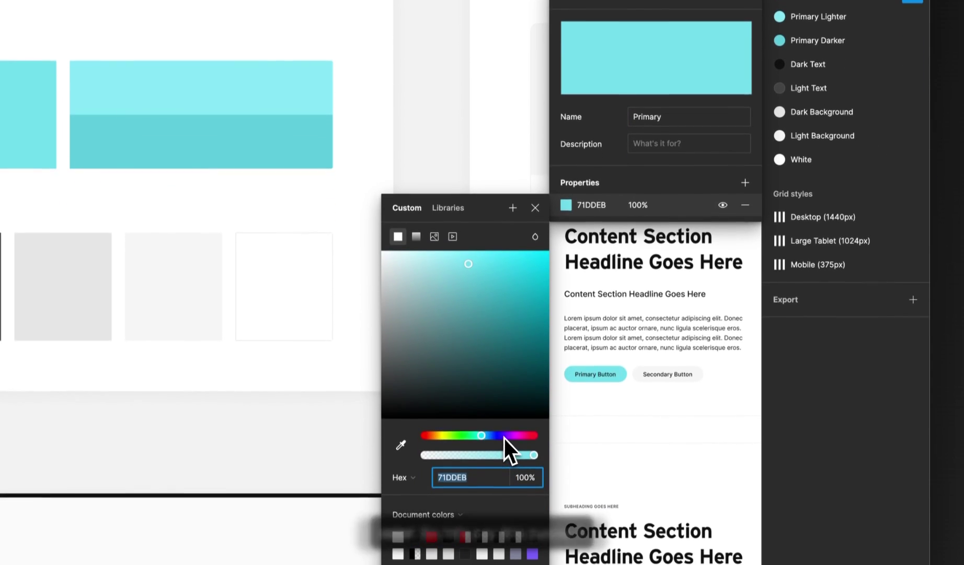
drag(504, 436, 507, 434)
click(493, 279)
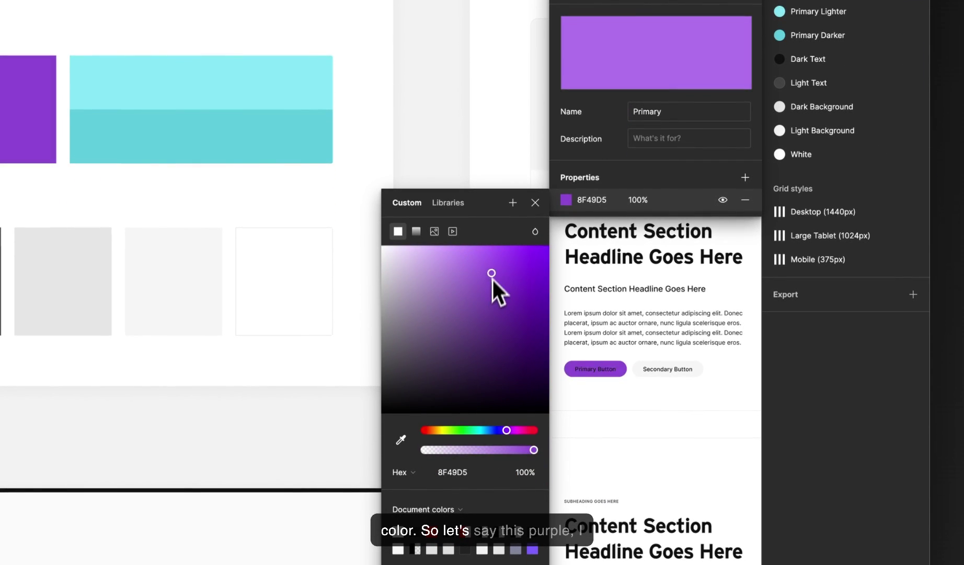
click(494, 260)
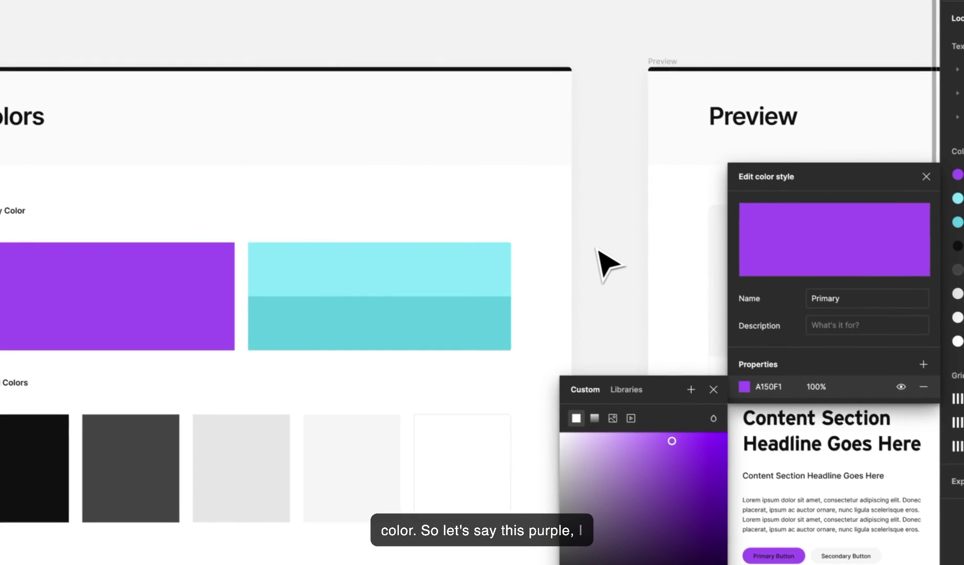
- Check the lighter and darker primary shade rectangles on the canvas
click(556, 207)
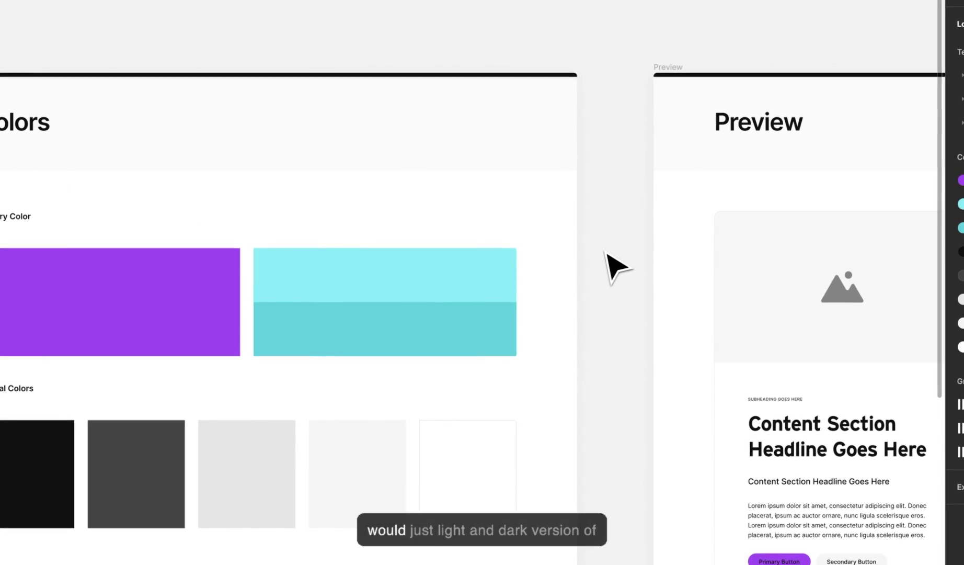
click(399, 224)
click(437, 337)
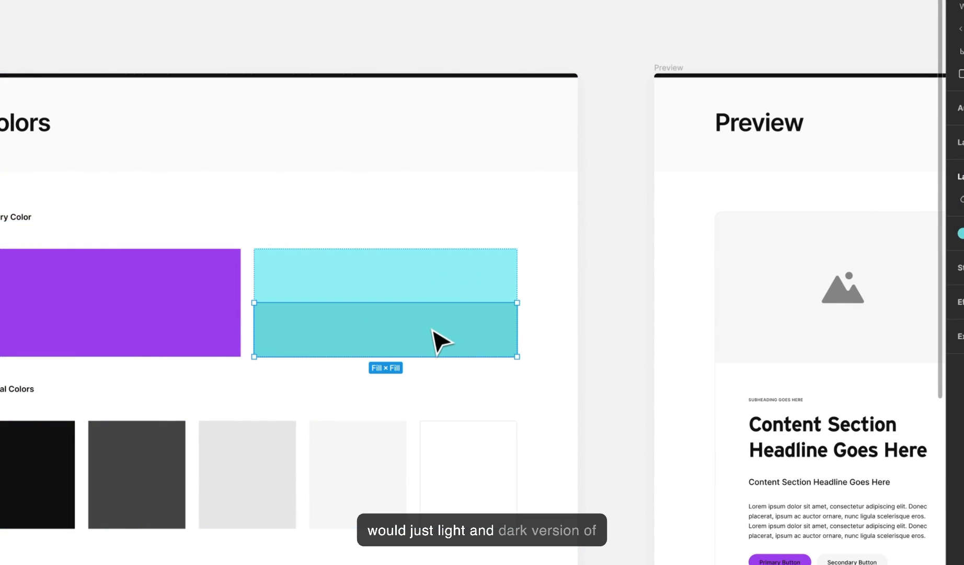
click(620, 333)
scroll(621, 335, down, 3)
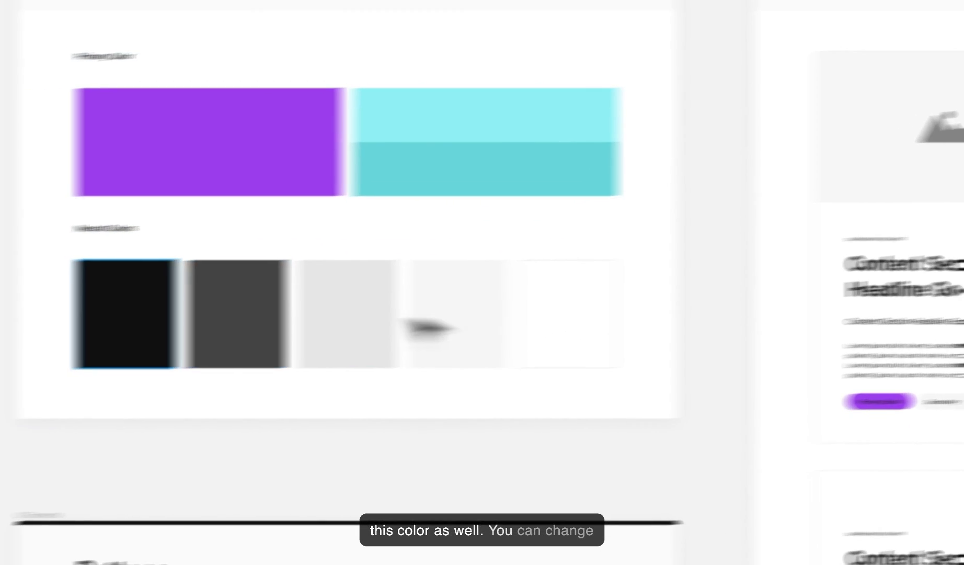
click(54, 427)
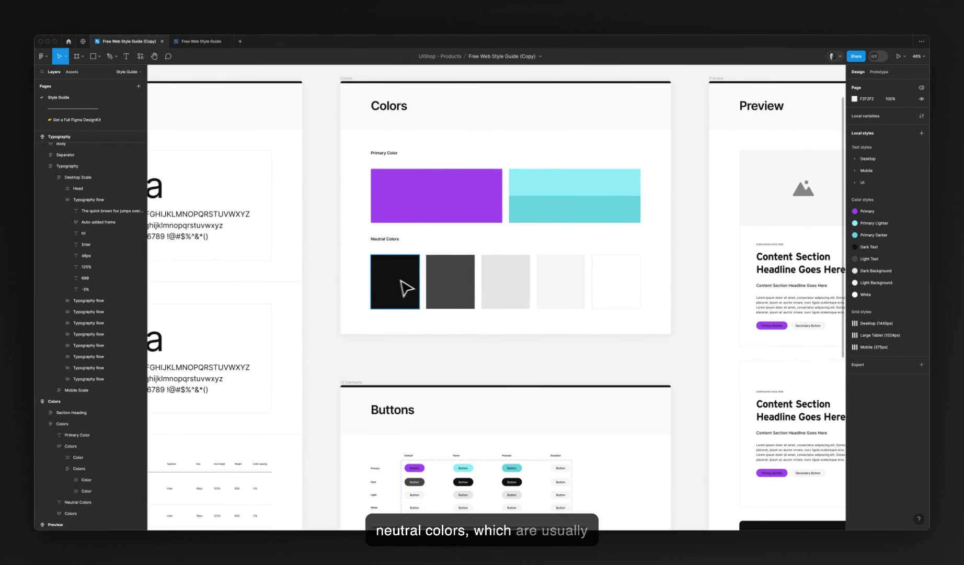
click(423, 277)
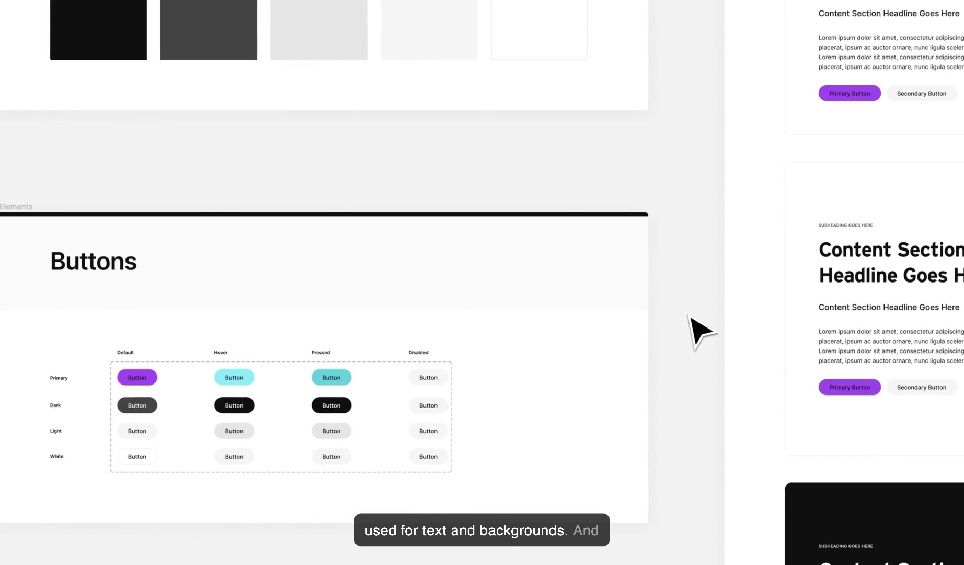
scroll(685, 285, down, 5)
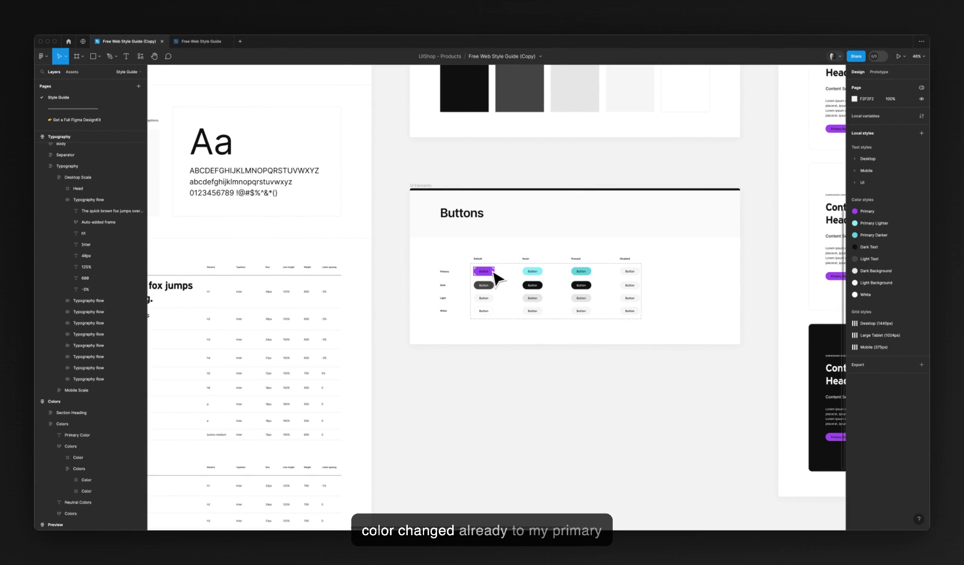
scroll(497, 278, up, 5)
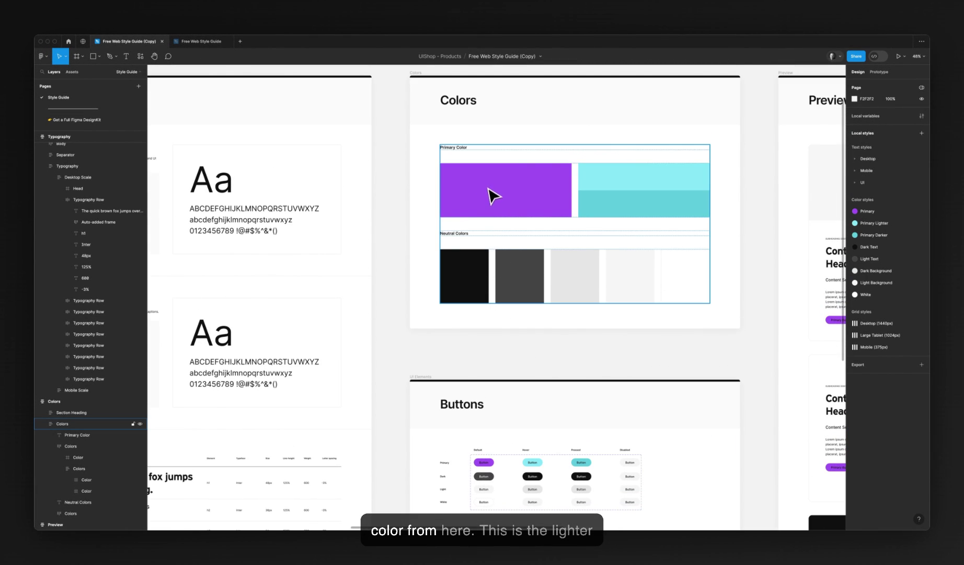
scroll(489, 189, down, 3)
scroll(545, 361, right, 3)
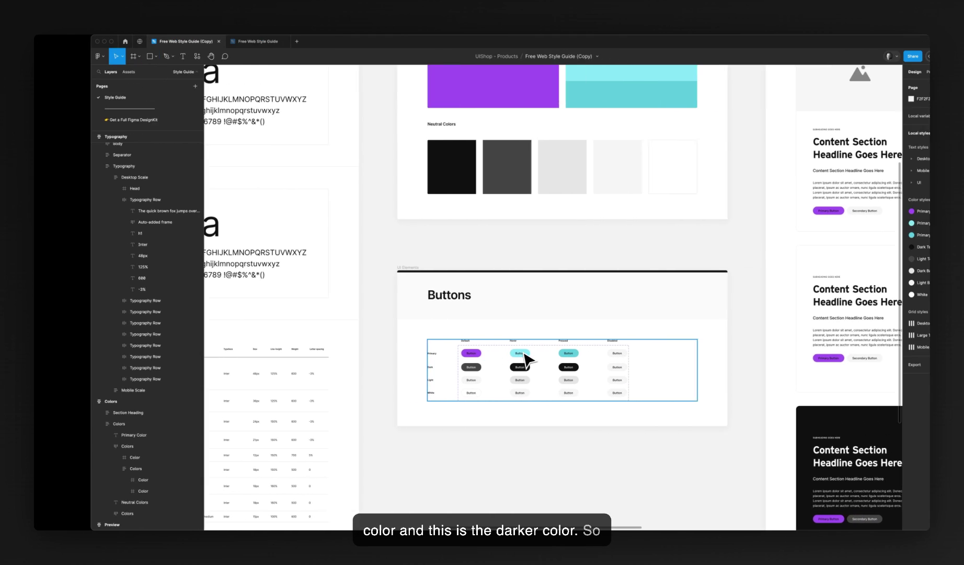
scroll(523, 356, right, 1)
scroll(523, 359, up, 3)
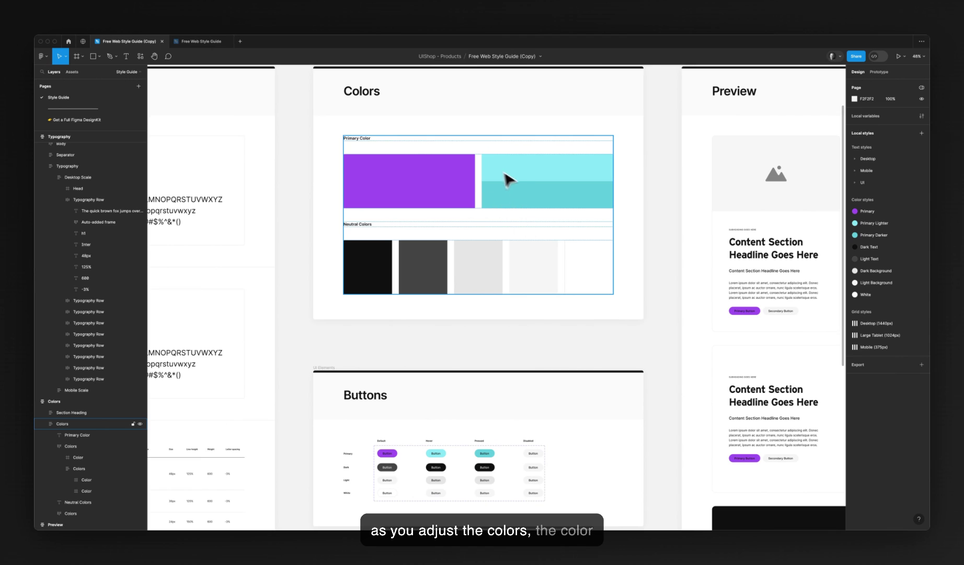
scroll(523, 251, down, 2)
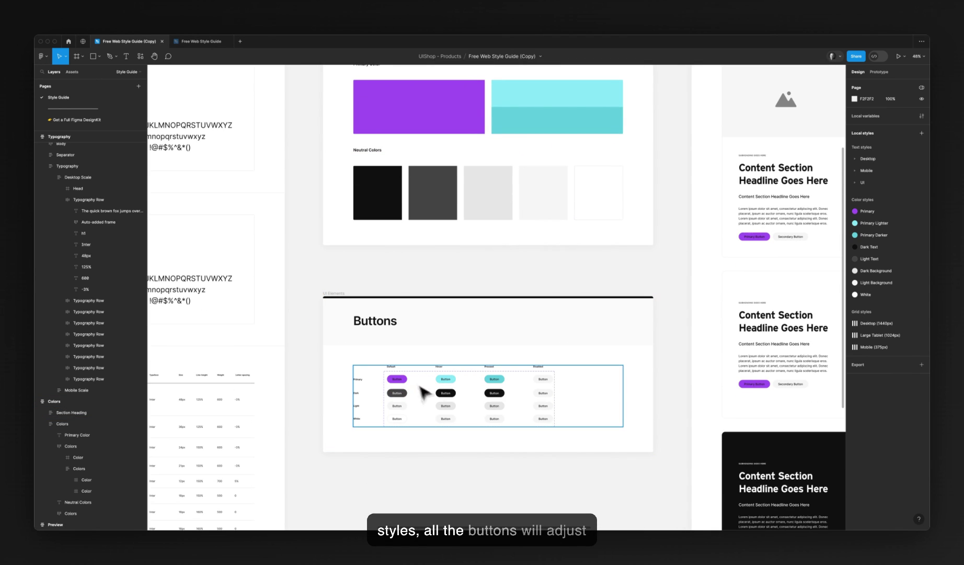
scroll(467, 394, down, 4)
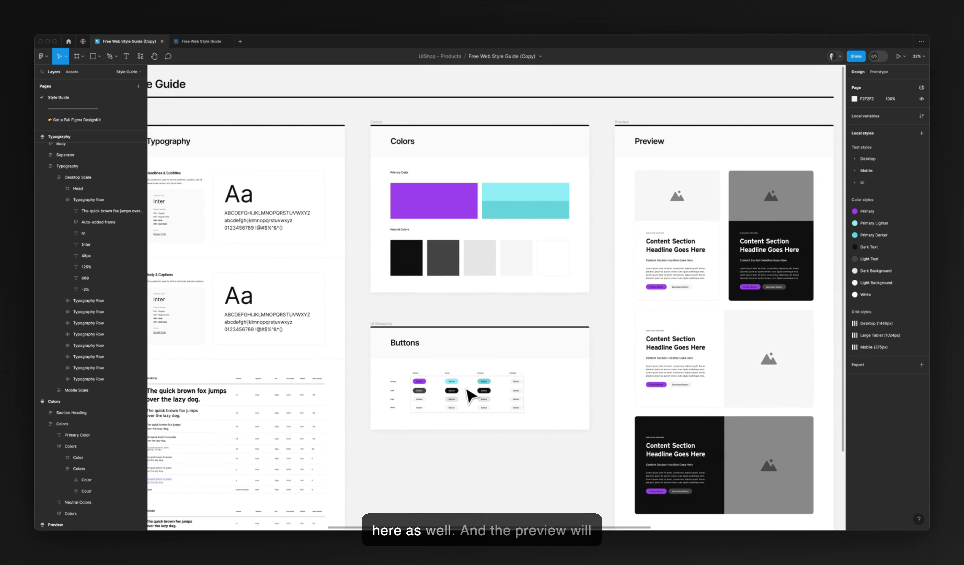
scroll(469, 394, right, 3)
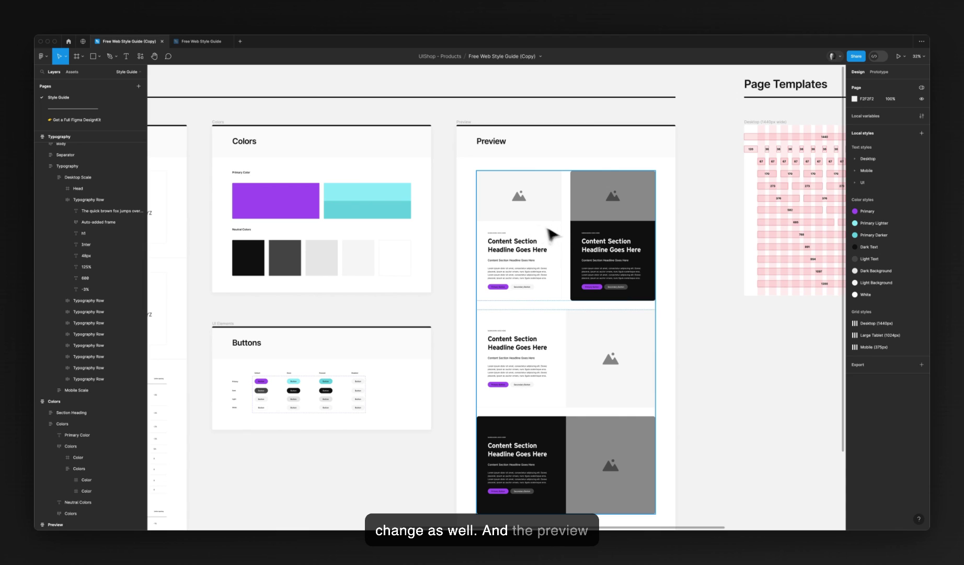
scroll(470, 250, left, 5)
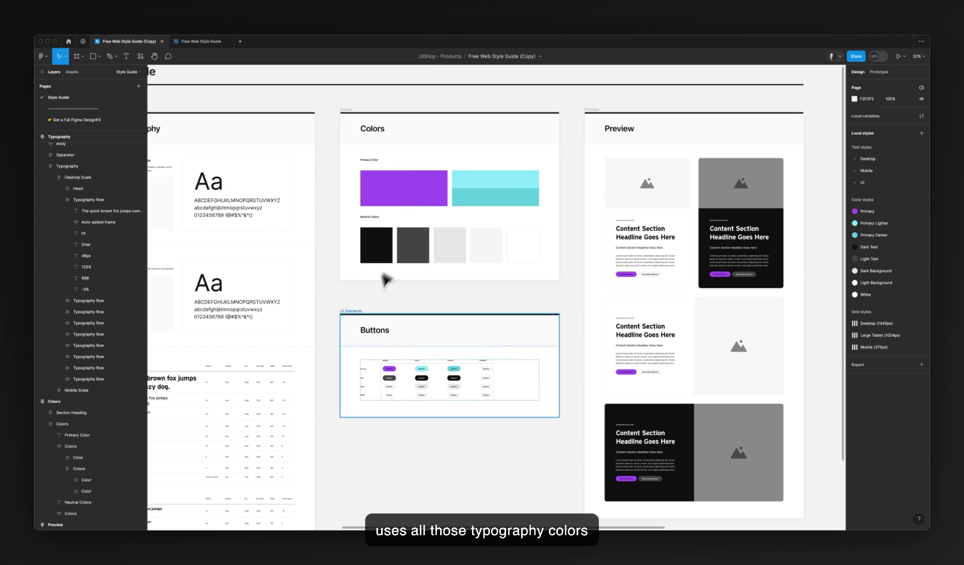
scroll(484, 341, right, 5)
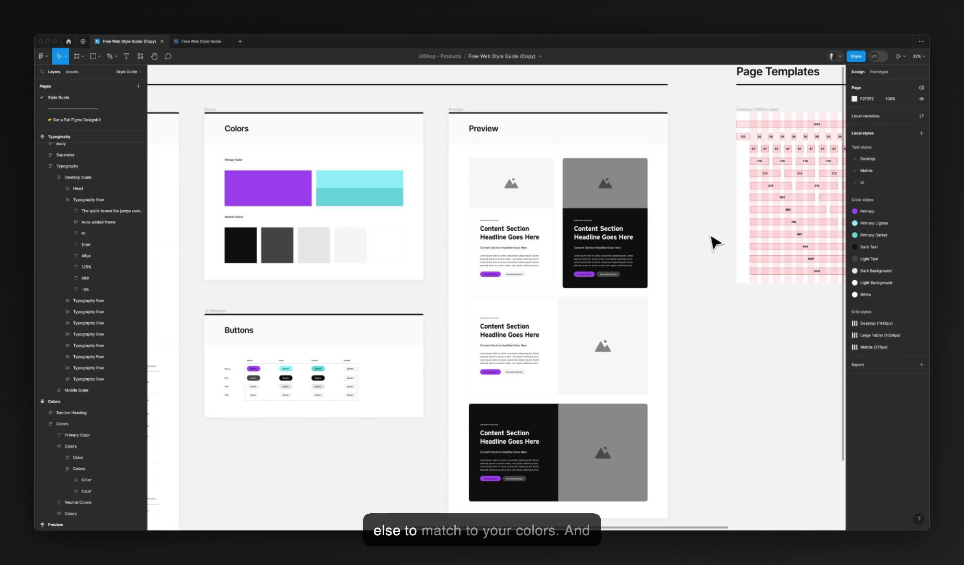
scroll(719, 244, down, 2)
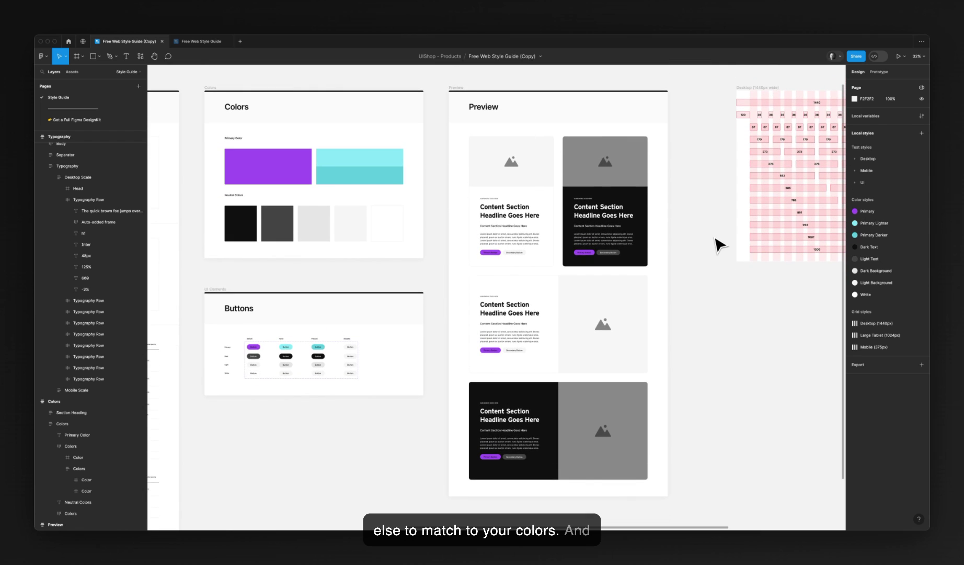
scroll(720, 245, down, 2)
scroll(718, 244, down, 2)
scroll(719, 244, left, 5)
scroll(719, 245, up, 2)
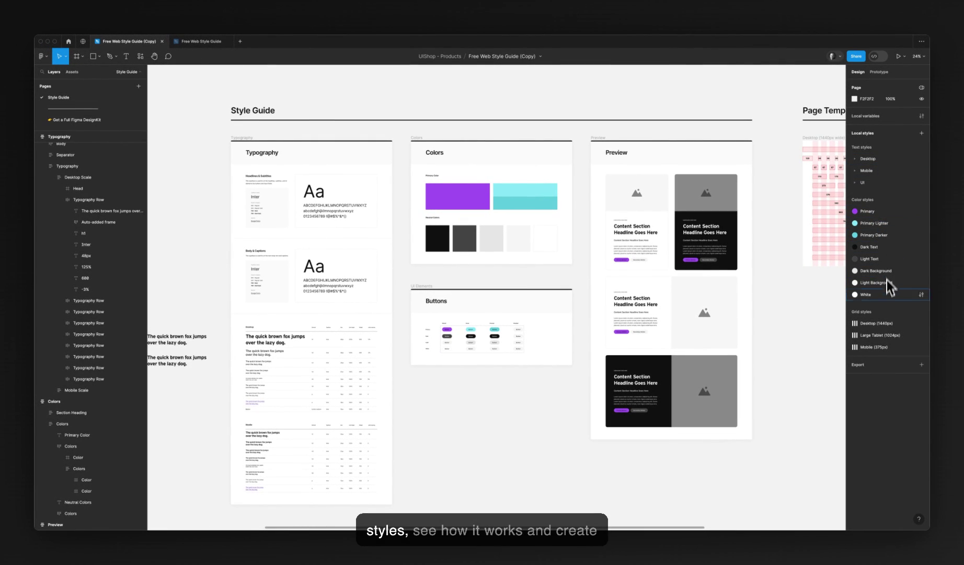
scroll(744, 282, right, 1)
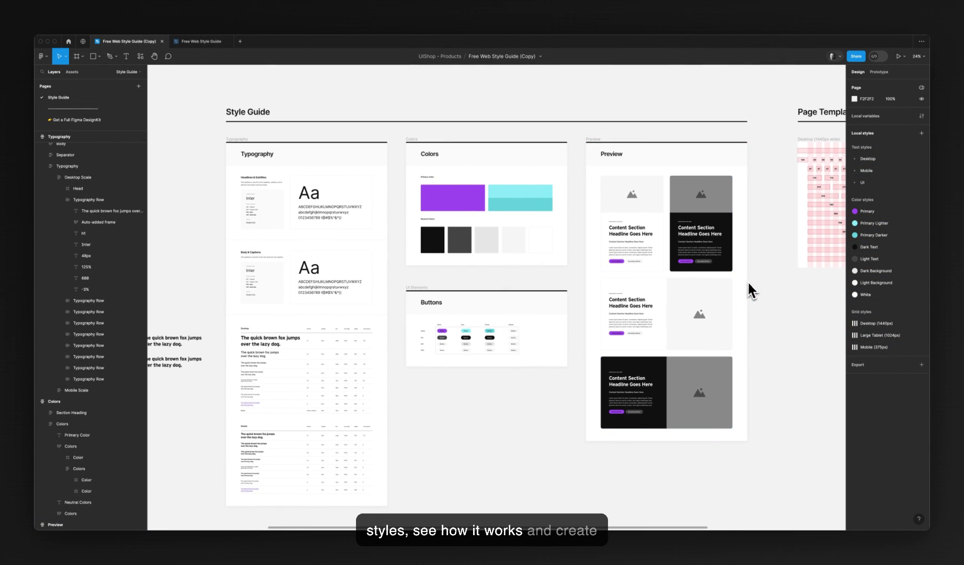